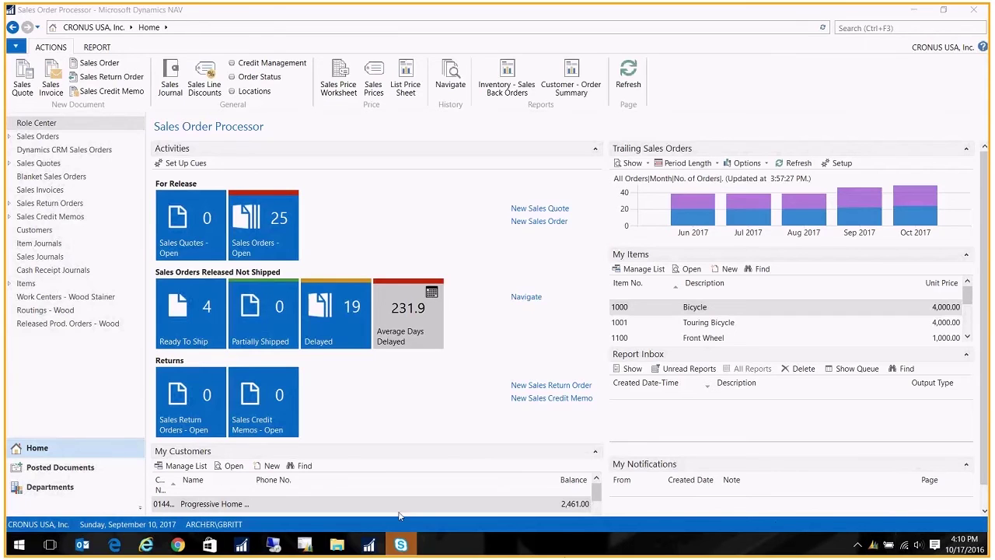
# Step: Run Adjust Cost - Item Entries from the Inventory costing tasks with Post to G/L ticked
pyautogui.click(46, 490)
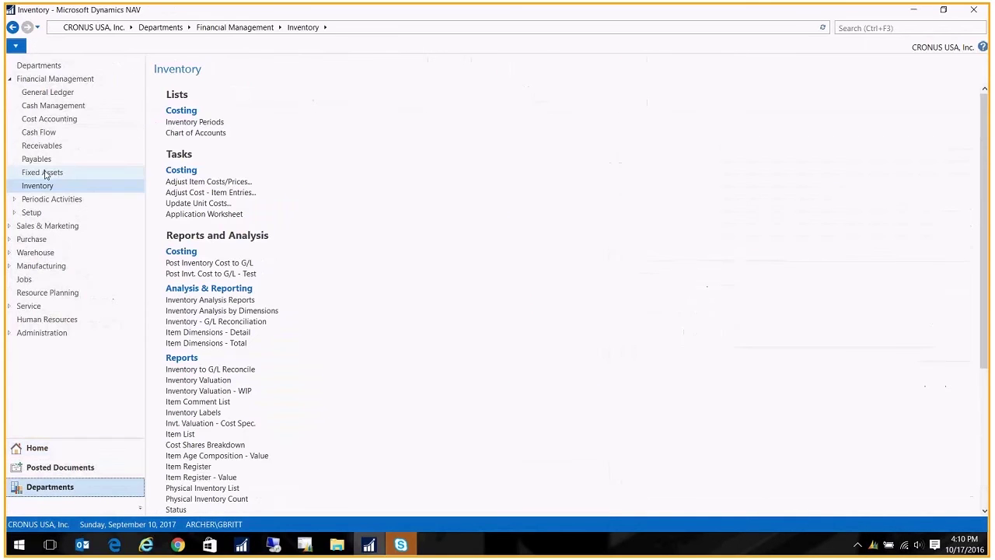
pyautogui.click(42, 187)
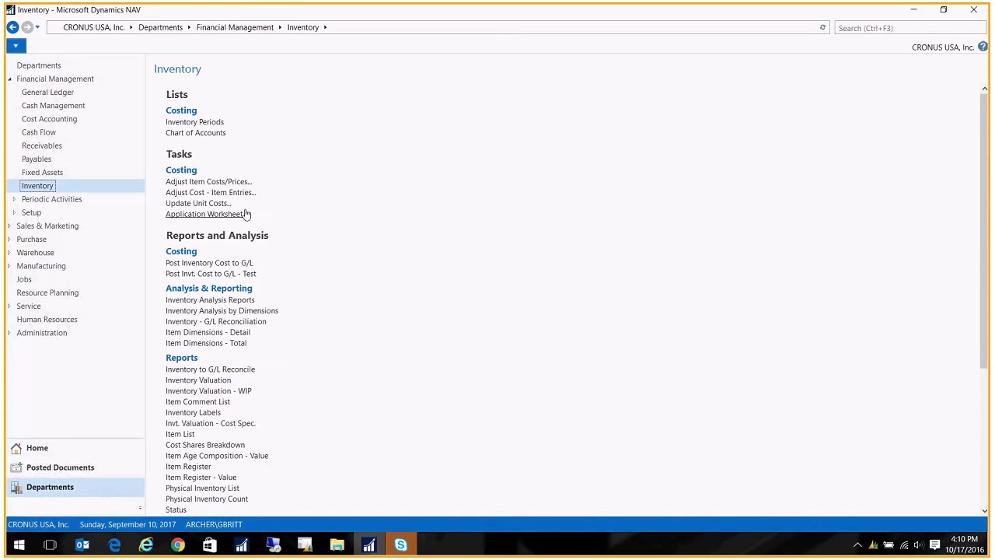
pyautogui.click(180, 194)
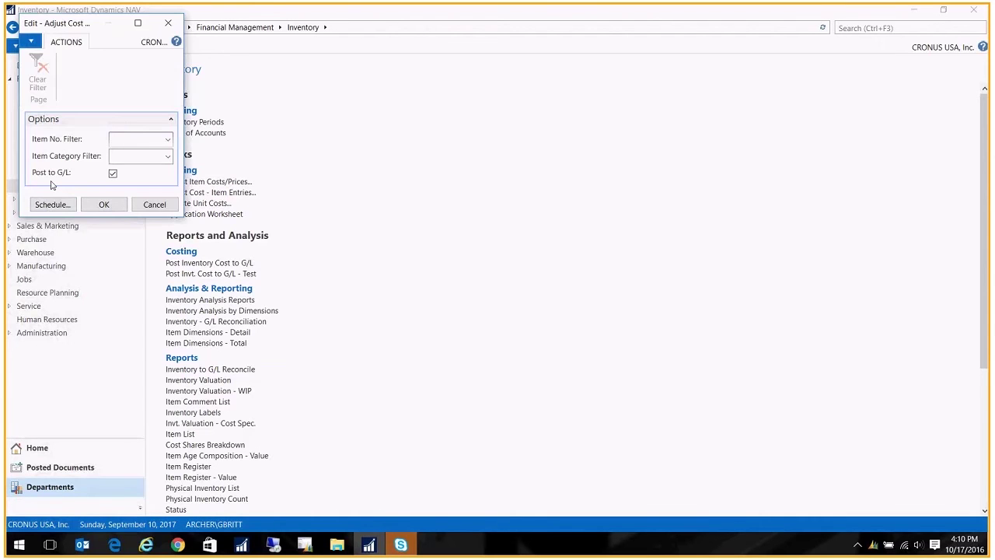
pyautogui.click(103, 203)
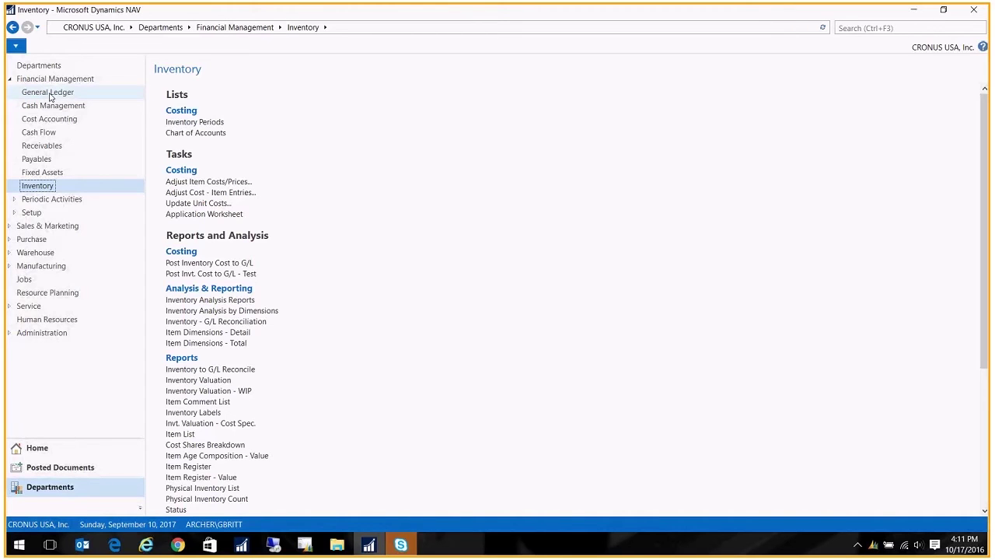
# Step: Close fiscal year 2016 from the Accounting Periods list under Periodic Activities > Fiscal Year
pyautogui.click(15, 199)
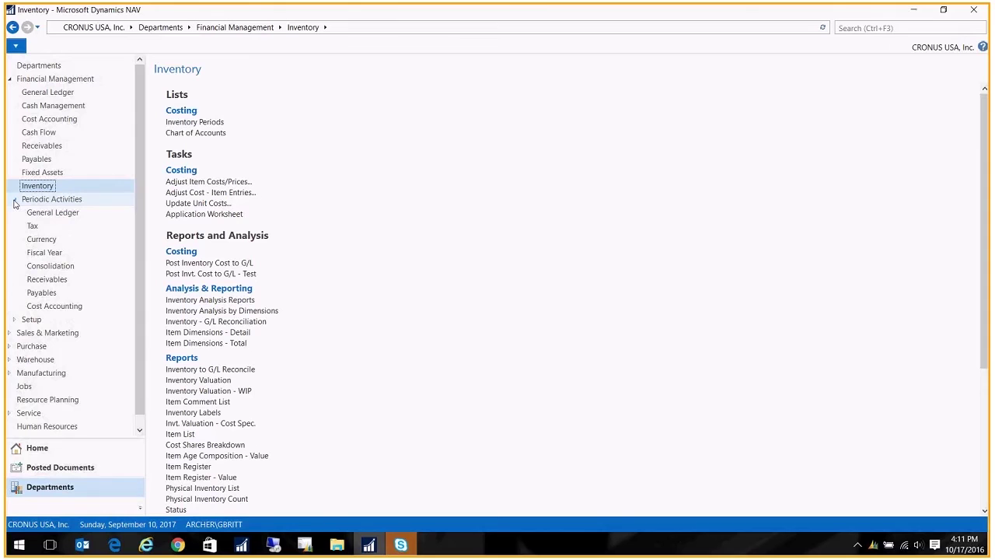
pyautogui.click(56, 253)
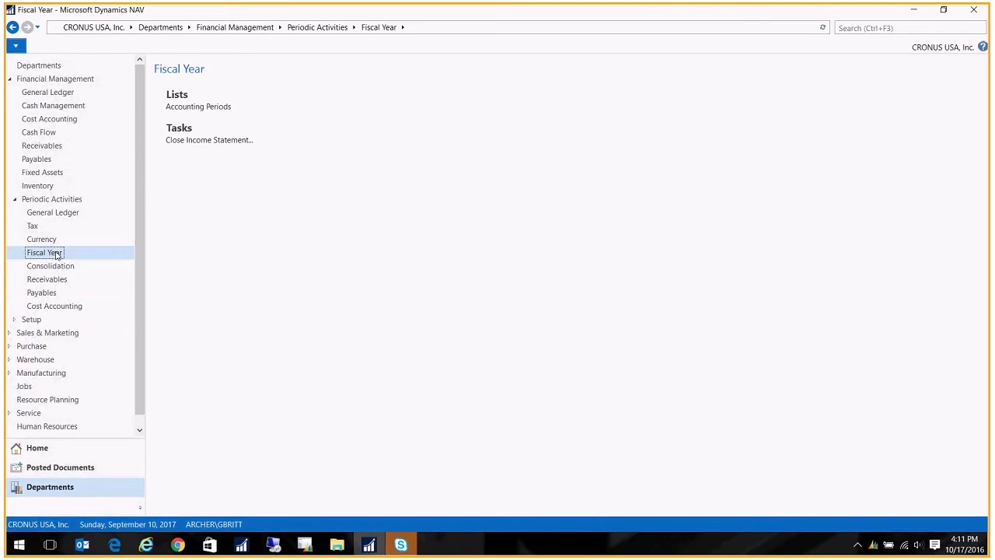
pyautogui.click(204, 109)
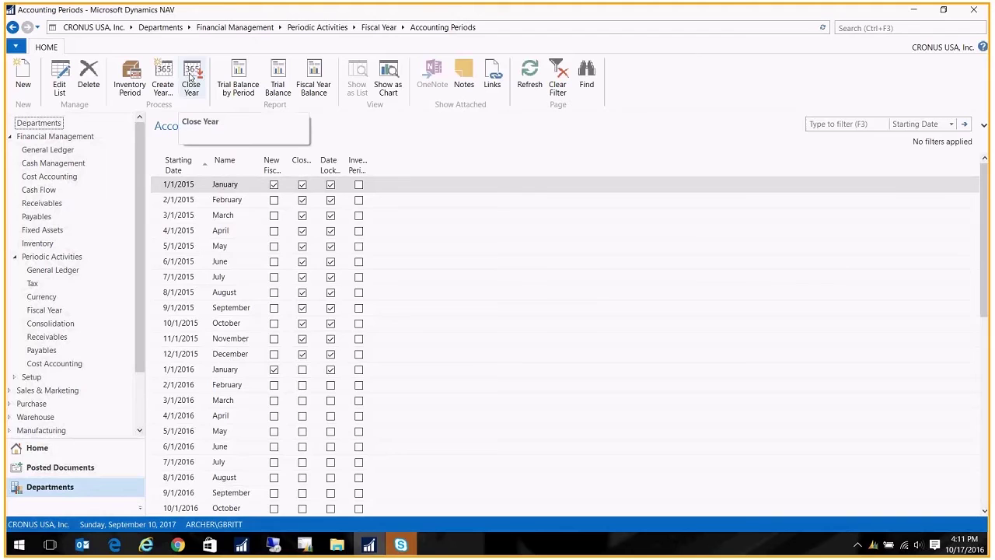
pyautogui.click(192, 75)
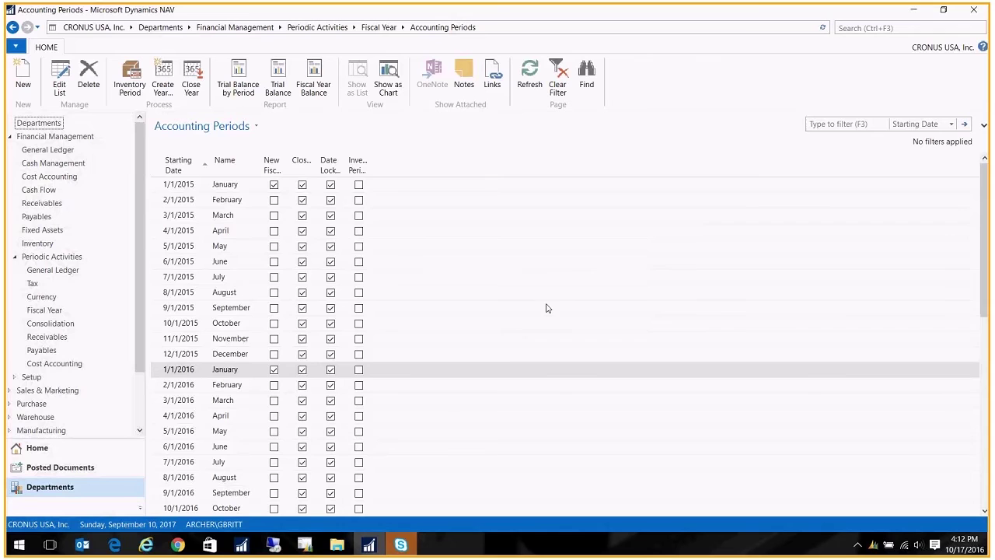
# Step: Create a new year starting 1/1/2019 with period length 1M and 12 periods
pyautogui.scroll(-2, 552, 304)
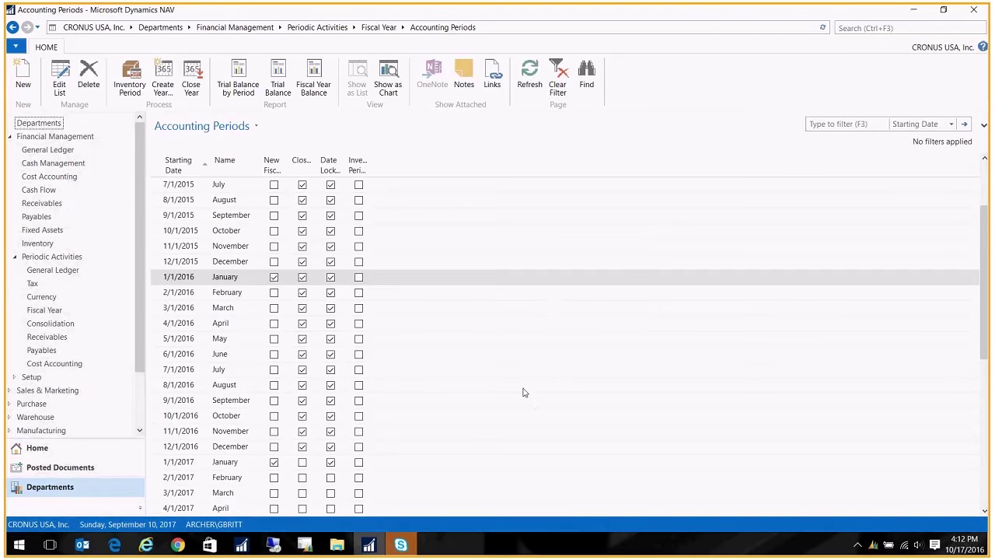
pyautogui.scroll(-7, 357, 347)
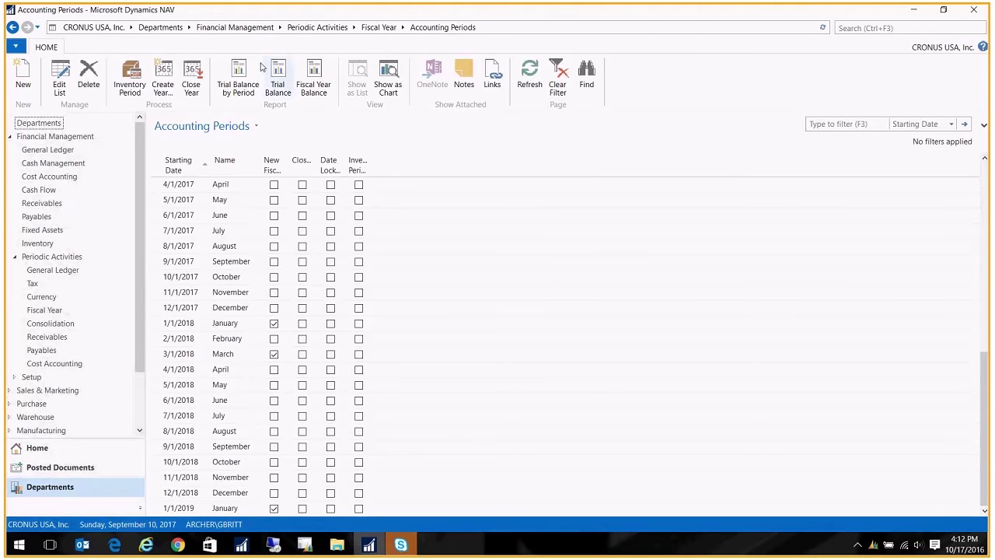
pyautogui.click(161, 74)
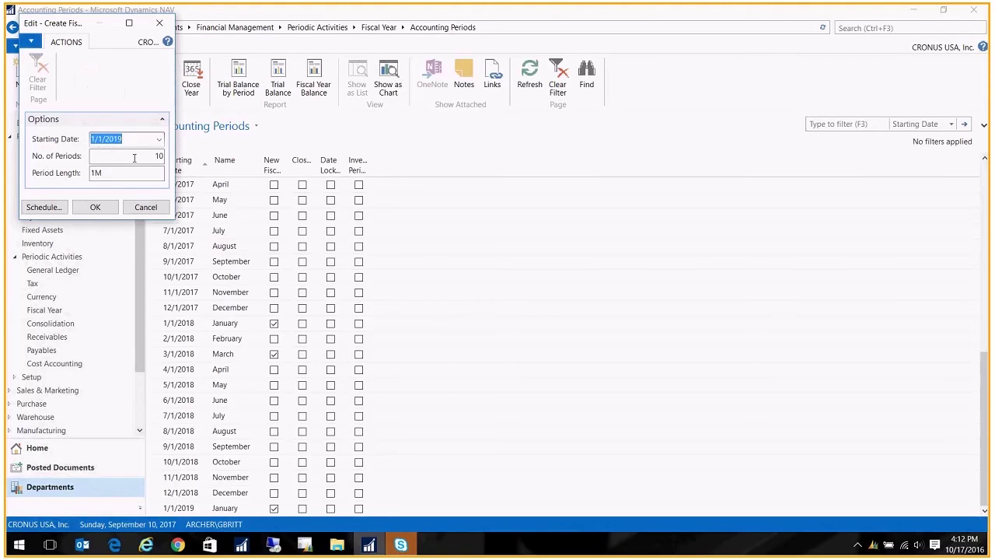
pyautogui.click(159, 156)
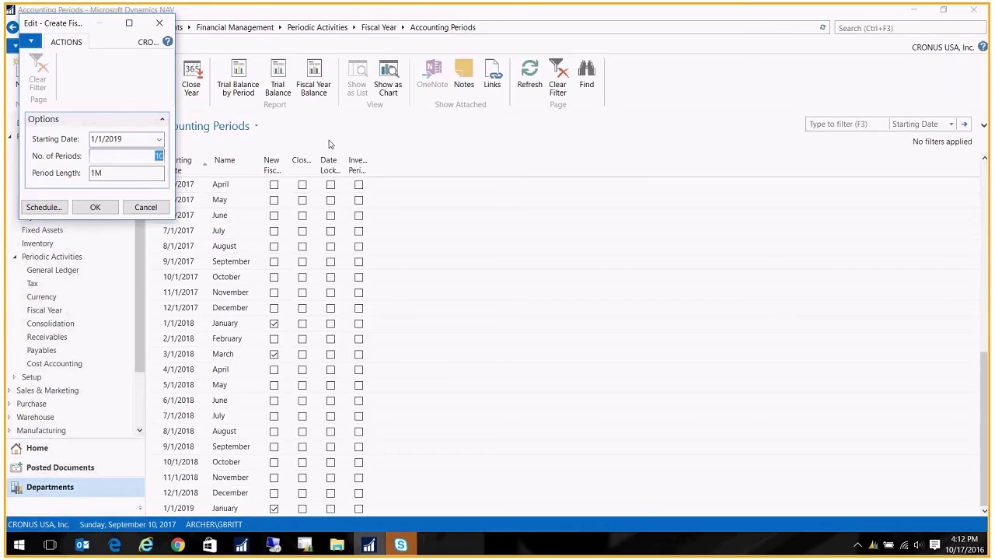
pyautogui.write('12')
pyautogui.click(149, 206)
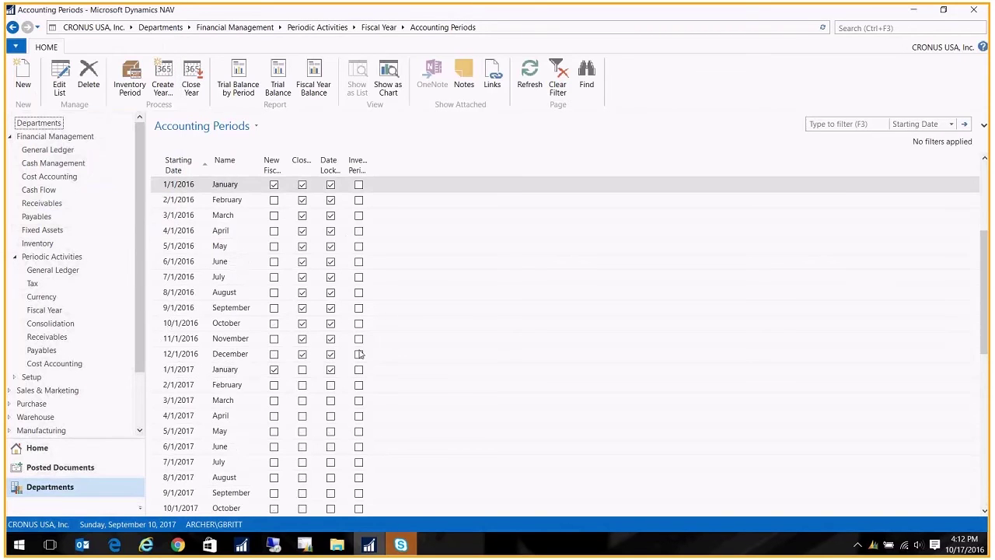
pyautogui.scroll(-4, 189, 397)
pyautogui.scroll(-5, 189, 397)
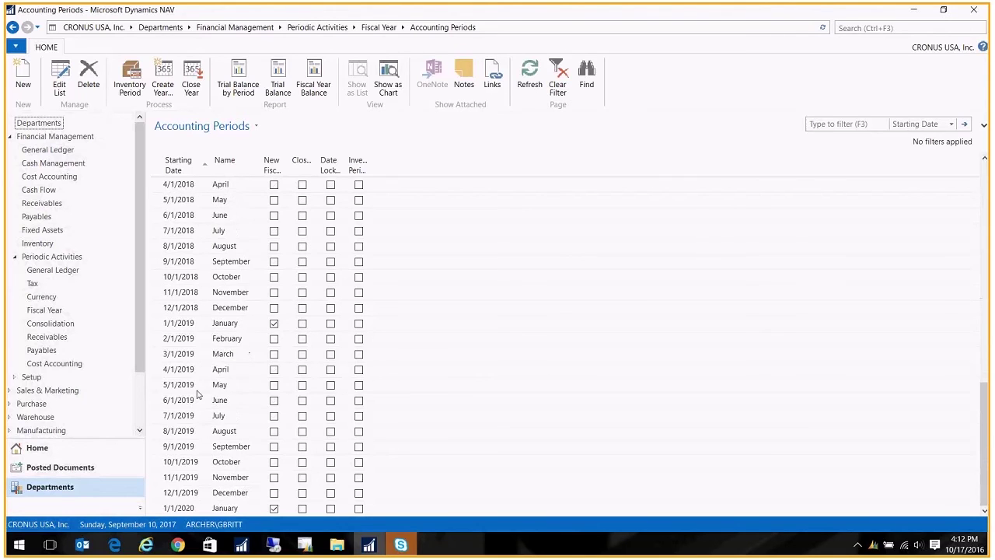
pyautogui.scroll(13, 209, 486)
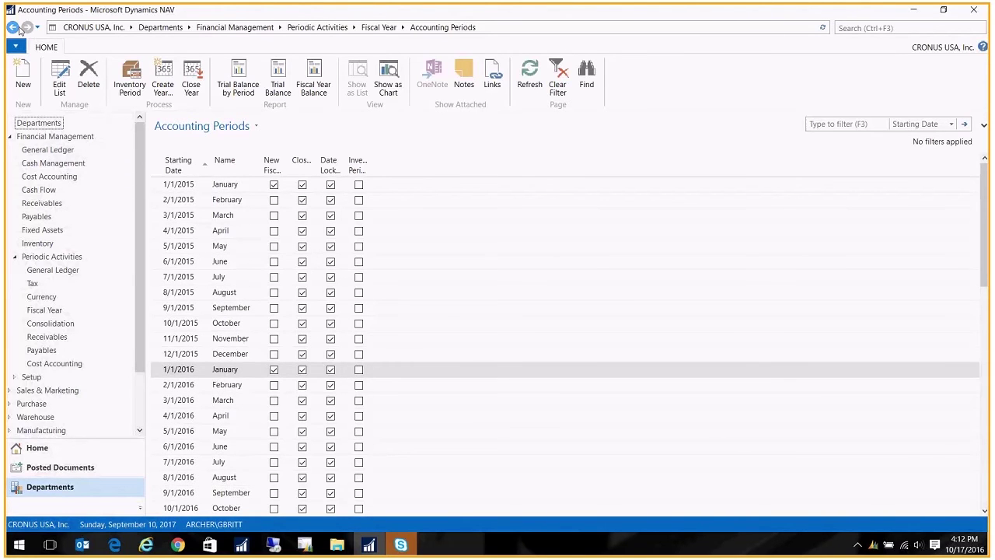
# Step: Start Close Income Statement with the GENERAL journal template and DEFAULT batch
pyautogui.click(13, 27)
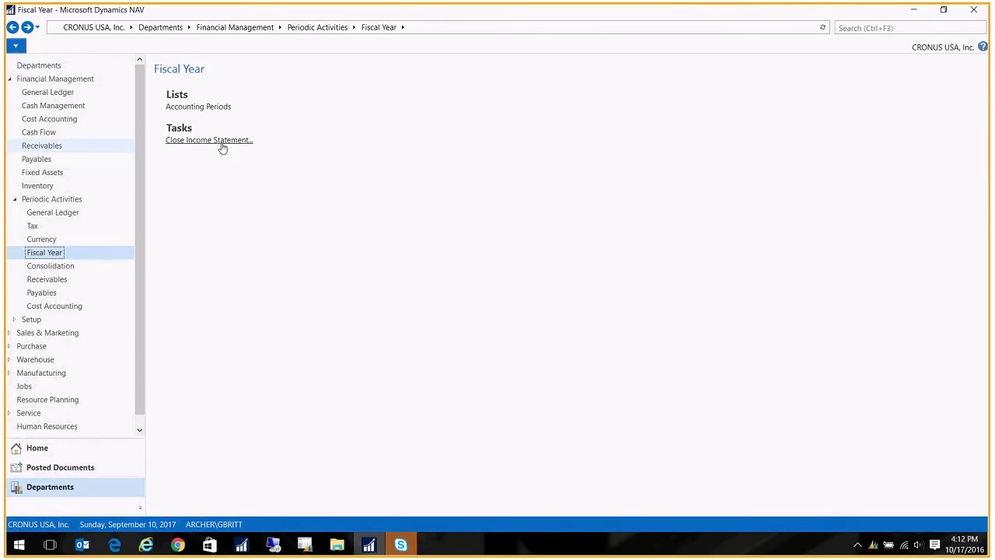
pyautogui.click(223, 147)
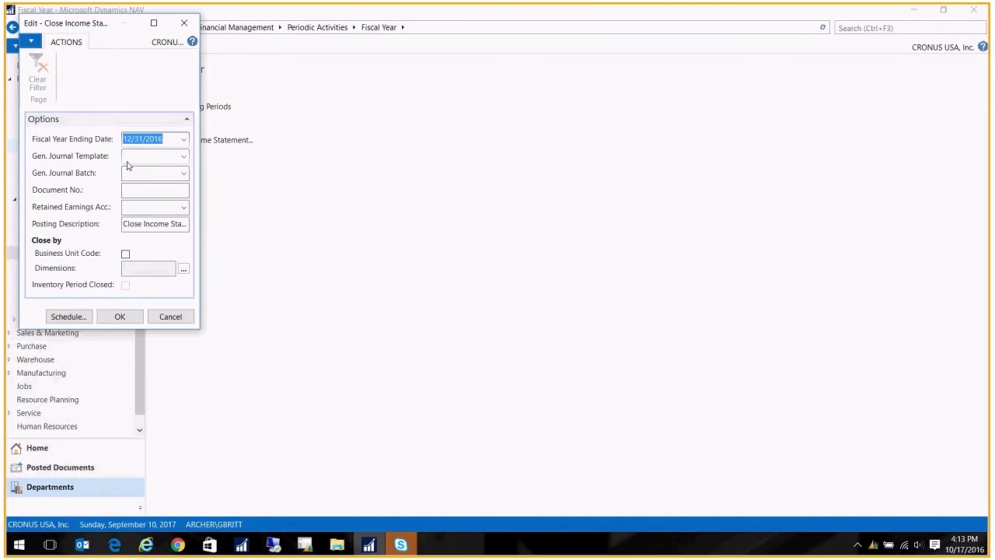
pyautogui.click(183, 158)
pyautogui.click(144, 227)
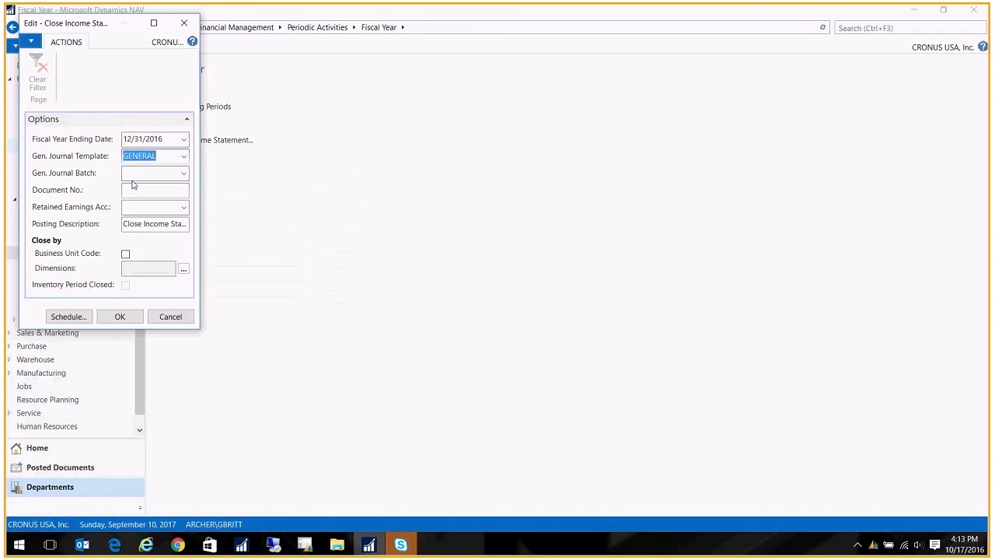
pyautogui.click(130, 172)
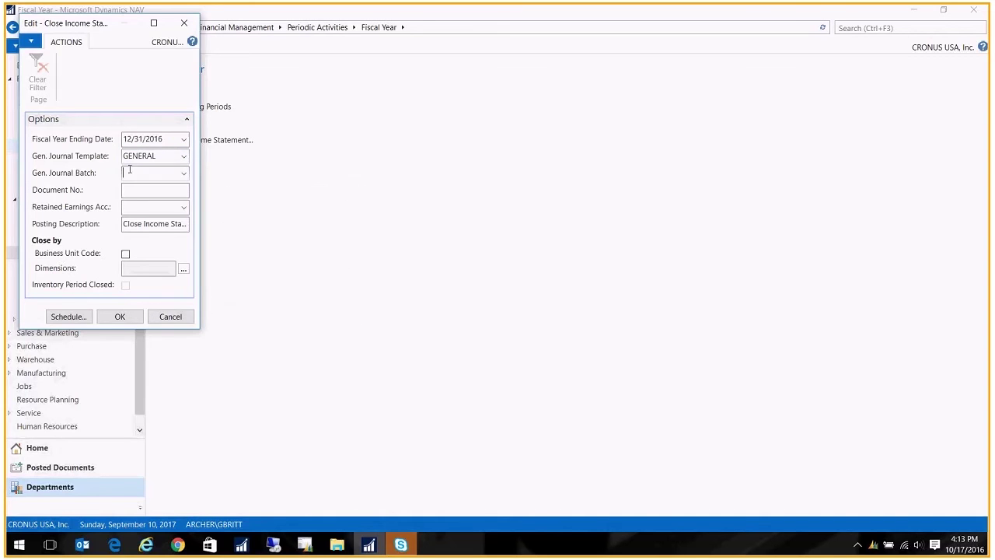
pyautogui.click(185, 174)
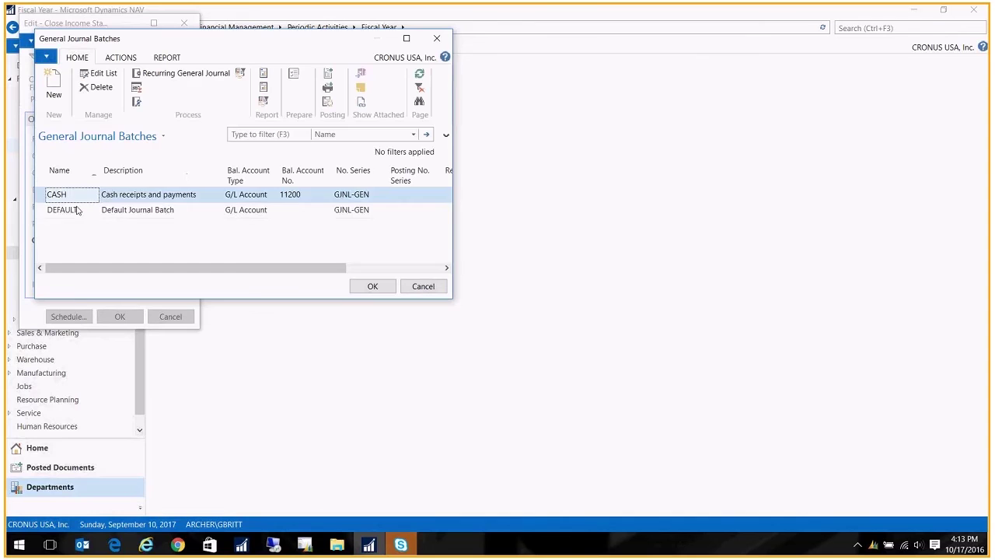
pyautogui.click(77, 210)
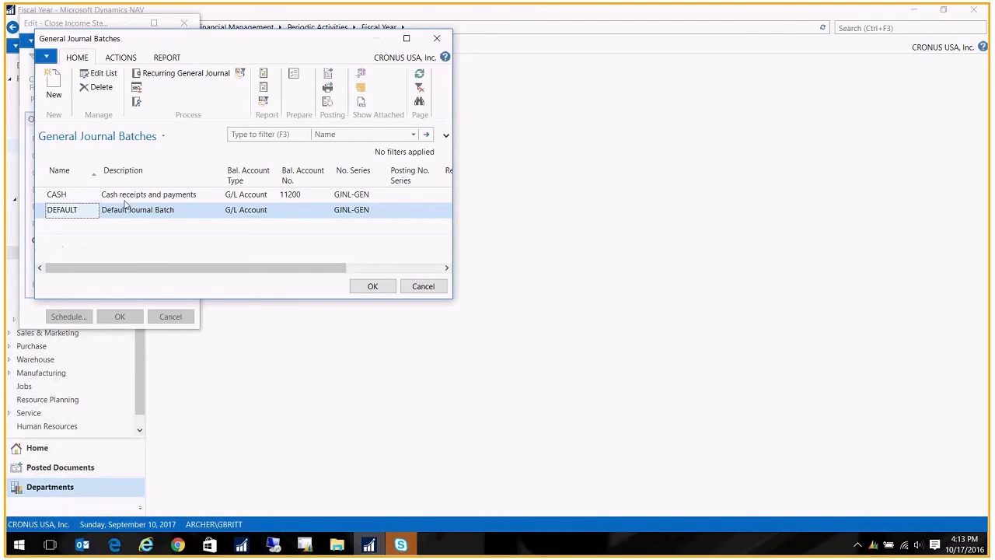
pyautogui.click(374, 288)
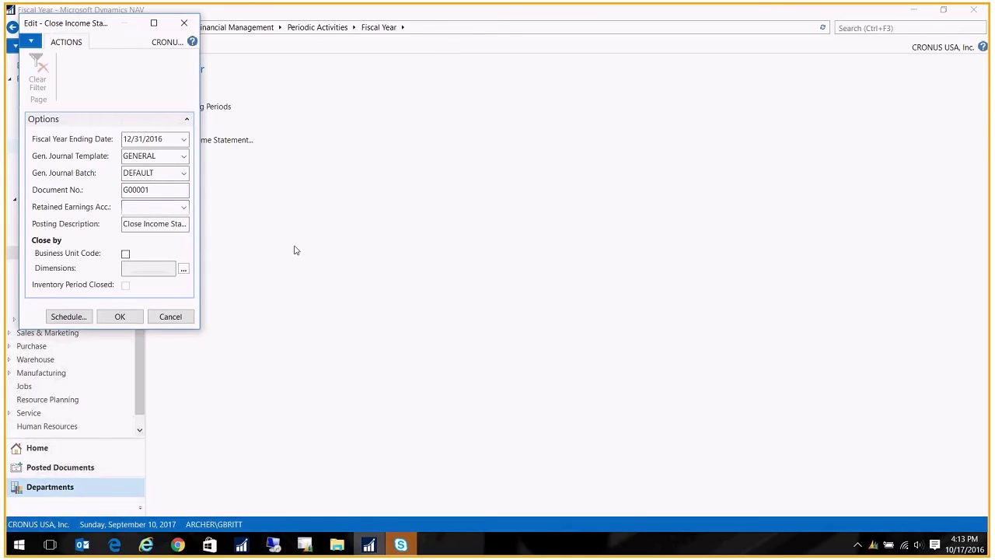
# Step: Enter retained earnings account 30200 and posting description 'Income Statement 2016'
pyautogui.write('30200')
pyautogui.press('Tab')
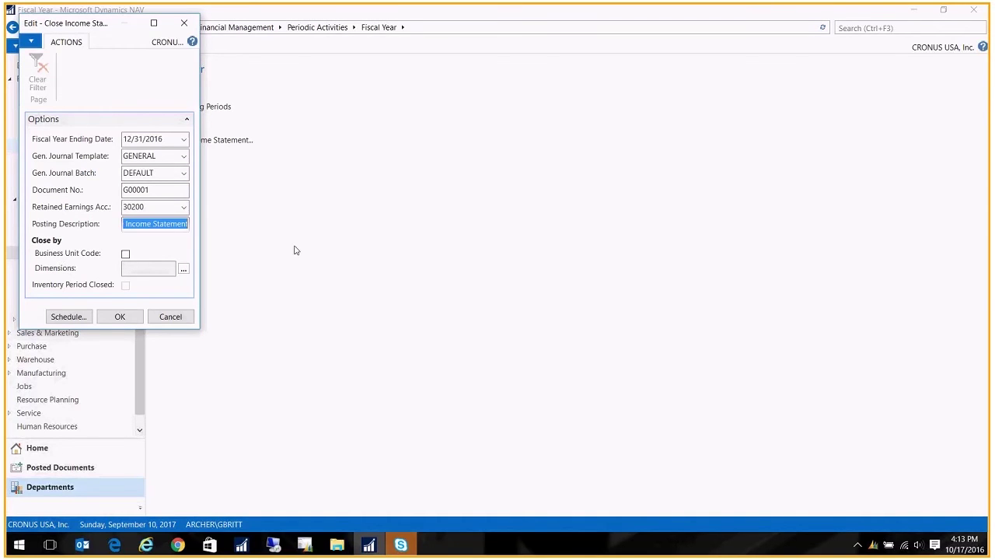
pyautogui.click(147, 224)
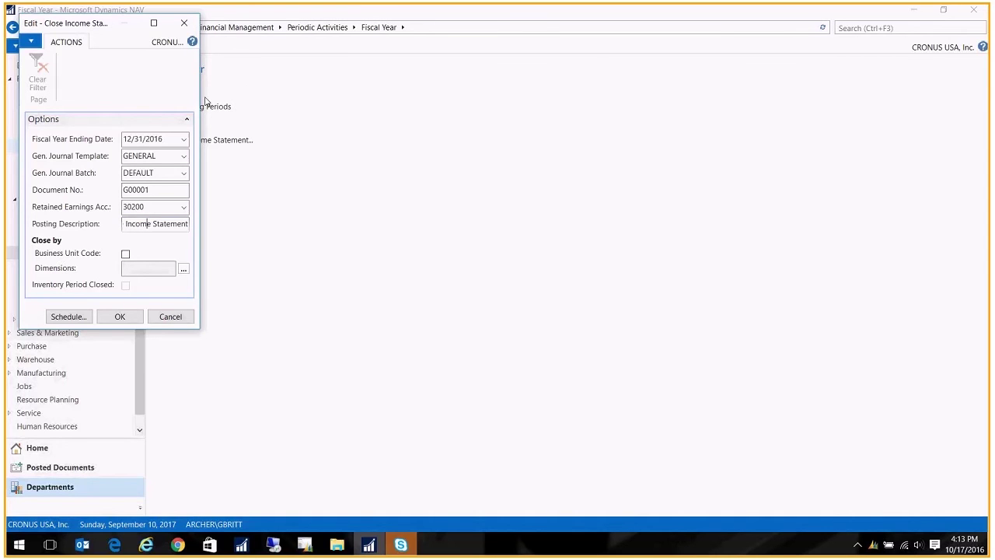
pyautogui.moveTo(200, 90); pyautogui.dragTo(305, 90)
pyautogui.write('2016')
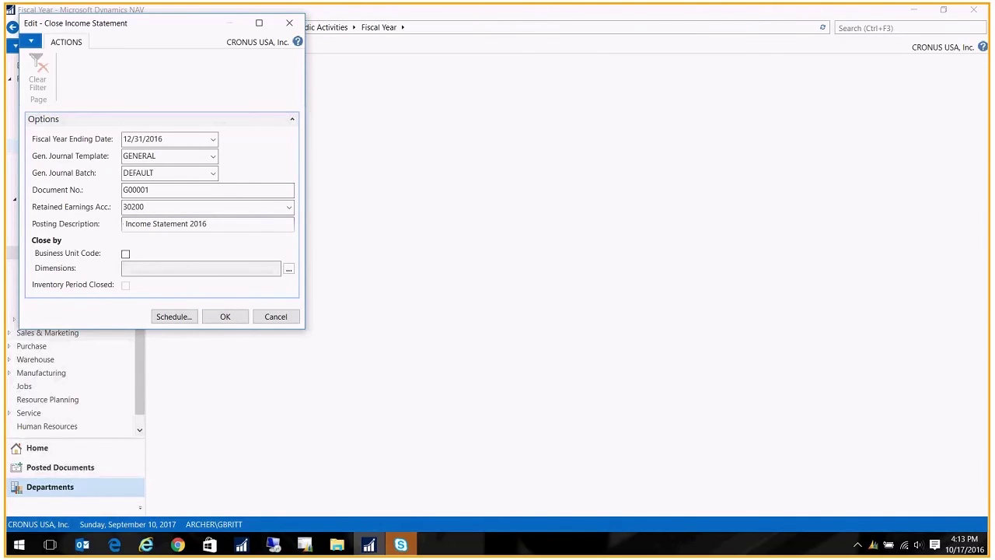
pyautogui.press('Tab')
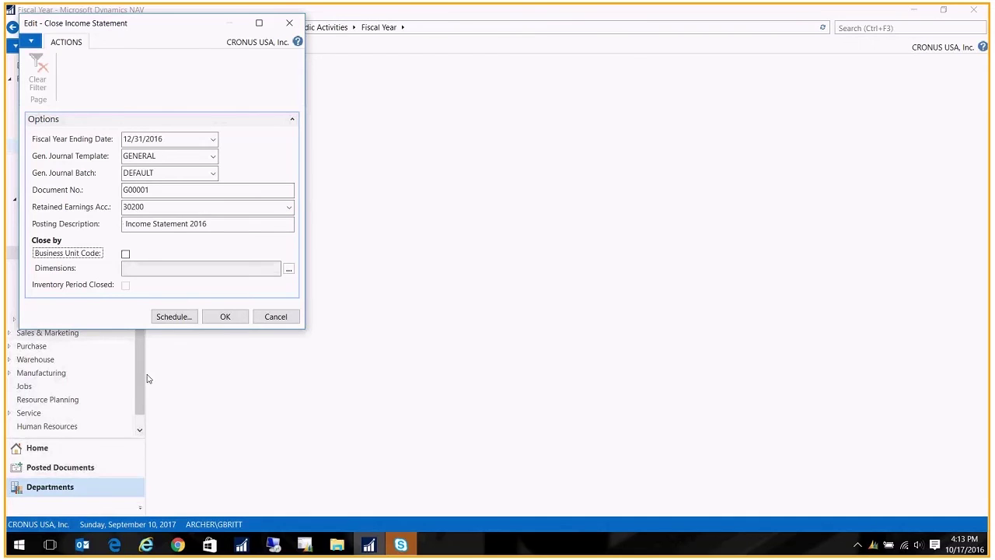
# Step: Create the closing journal lines without closing by dimensions, then go to General Ledger
pyautogui.click(241, 269)
pyautogui.click(290, 270)
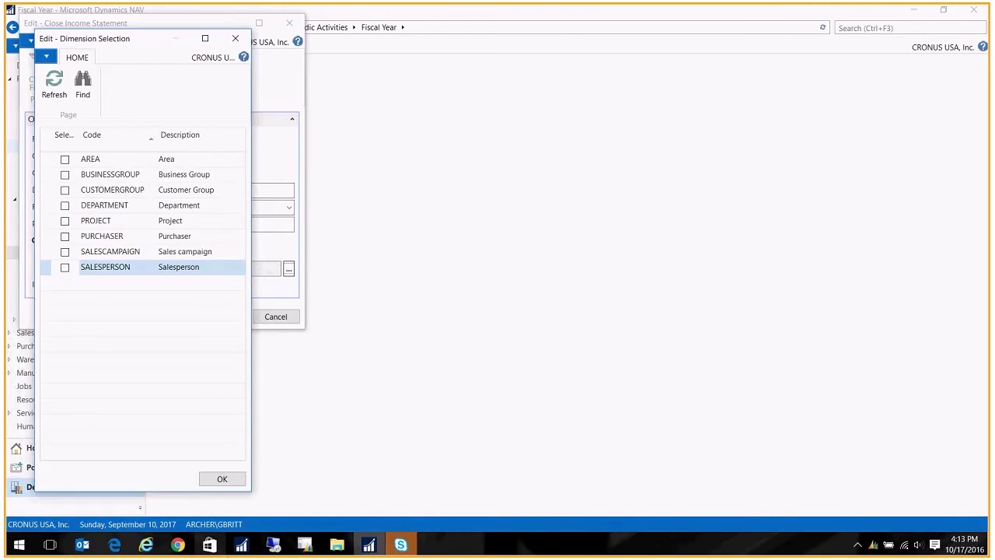
pyautogui.click(223, 480)
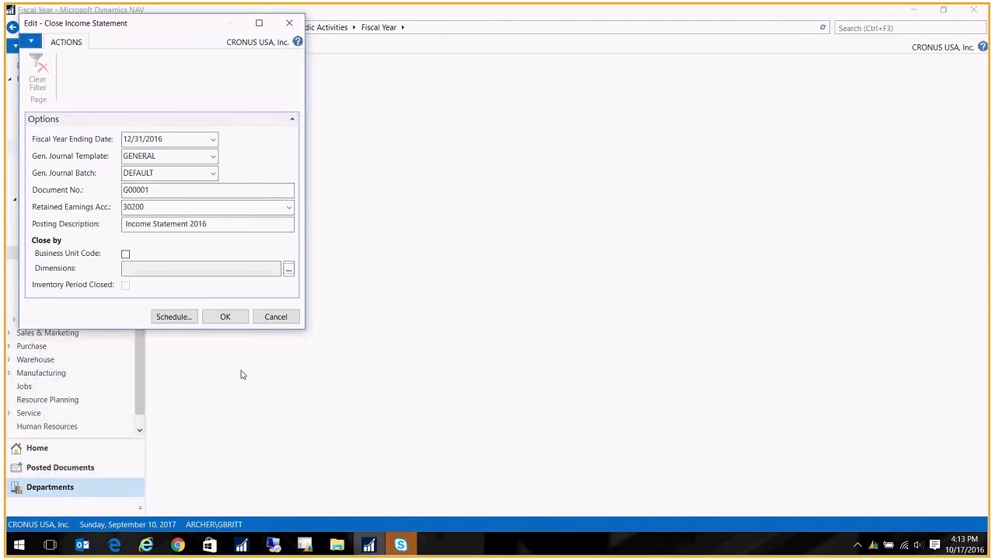
pyautogui.click(225, 317)
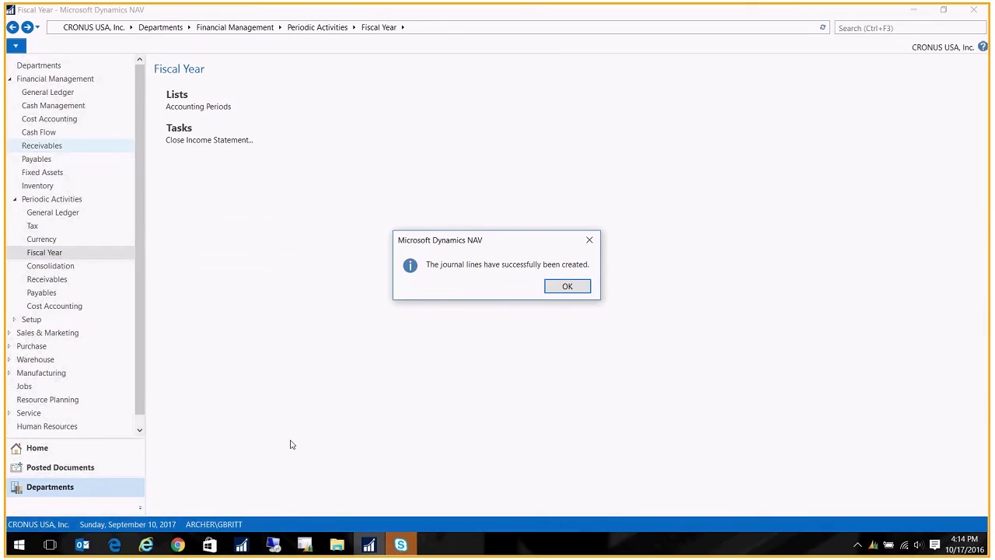
pyautogui.click(568, 287)
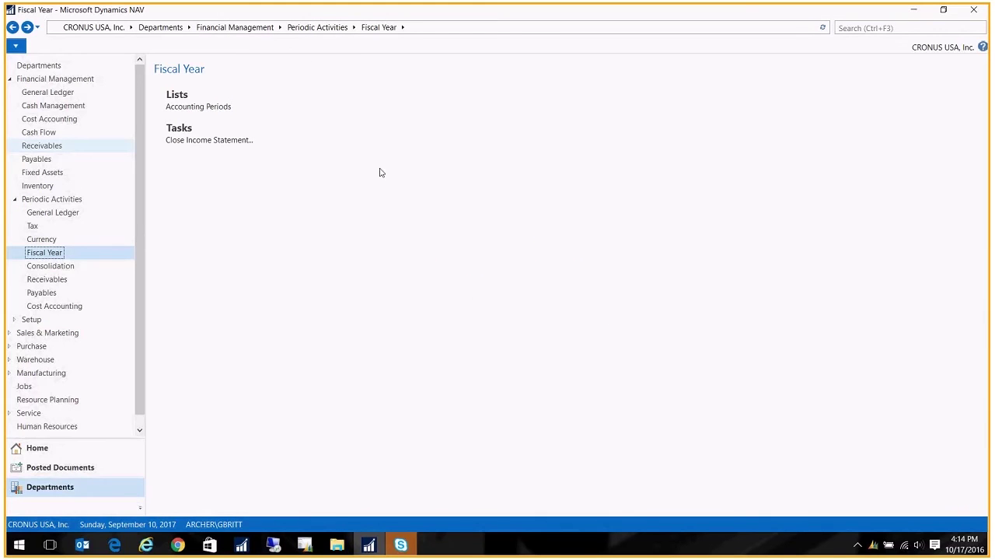
pyautogui.click(45, 95)
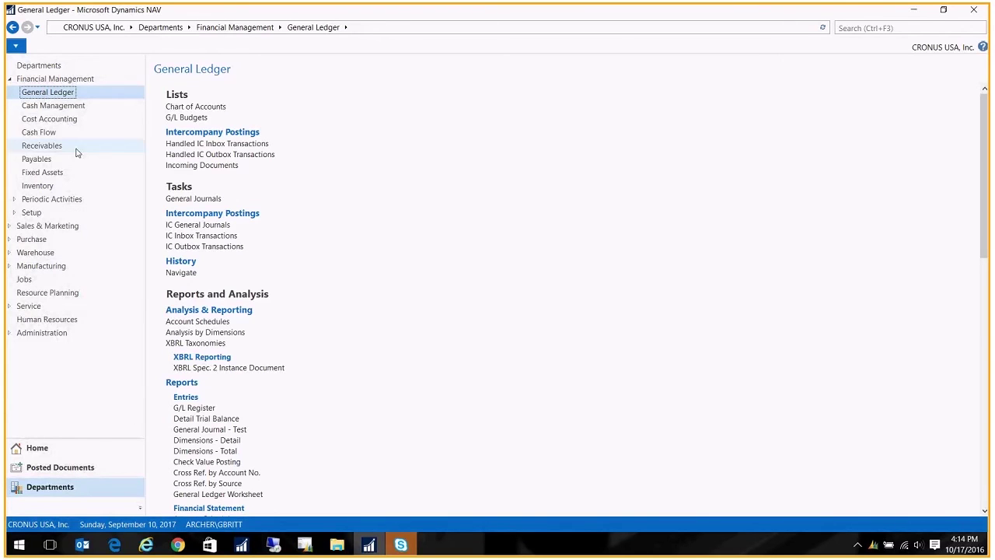
# Step: Open the General Journal on the DEFAULT batch and browse its Close Income Statement 2016 lines
pyautogui.click(204, 200)
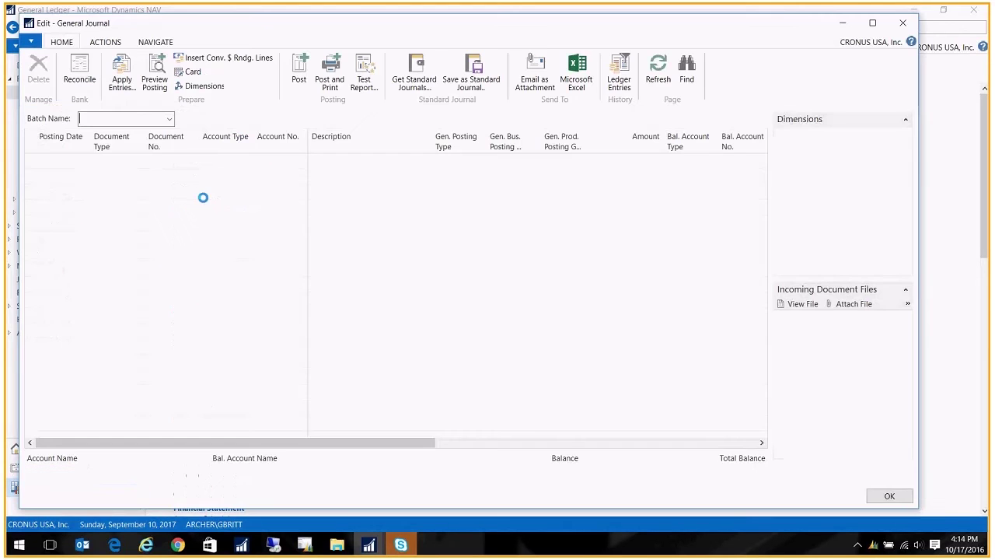
pyautogui.click(169, 118)
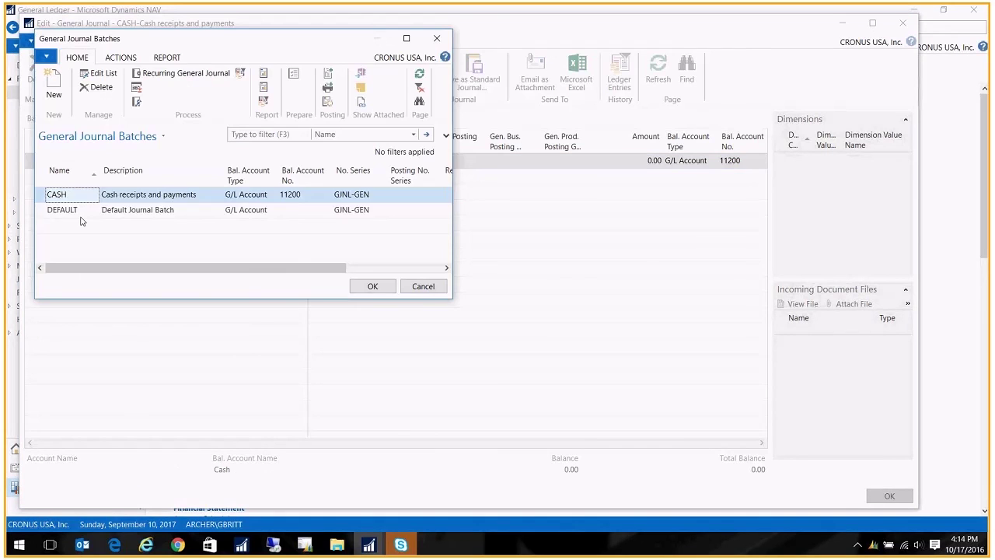
pyautogui.click(66, 210)
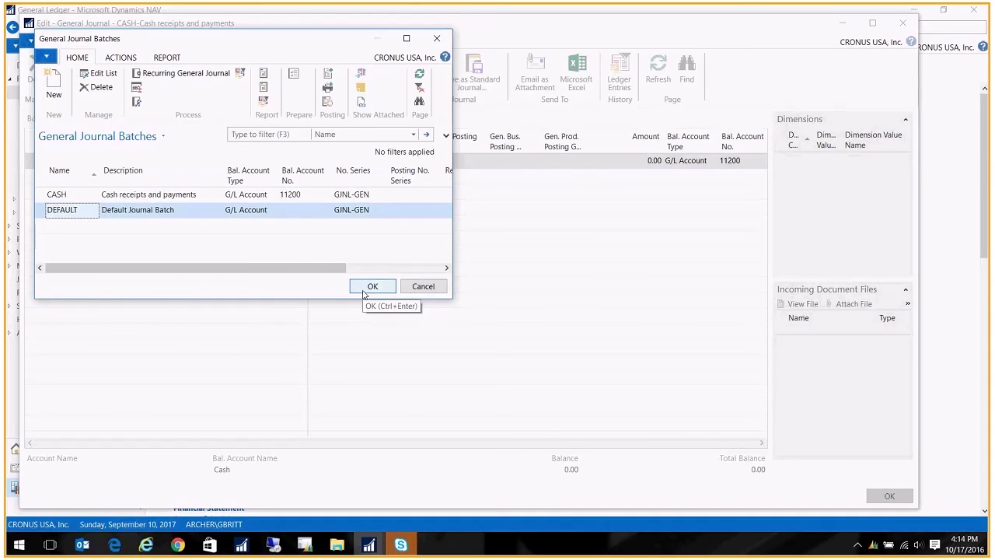
pyautogui.click(372, 286)
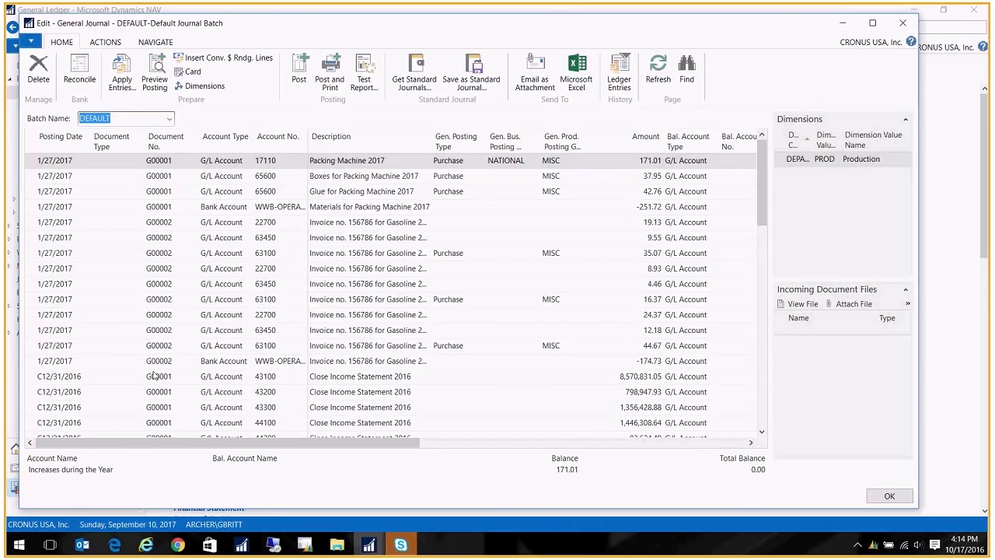
pyautogui.scroll(-3, 95, 231)
pyautogui.click(84, 223)
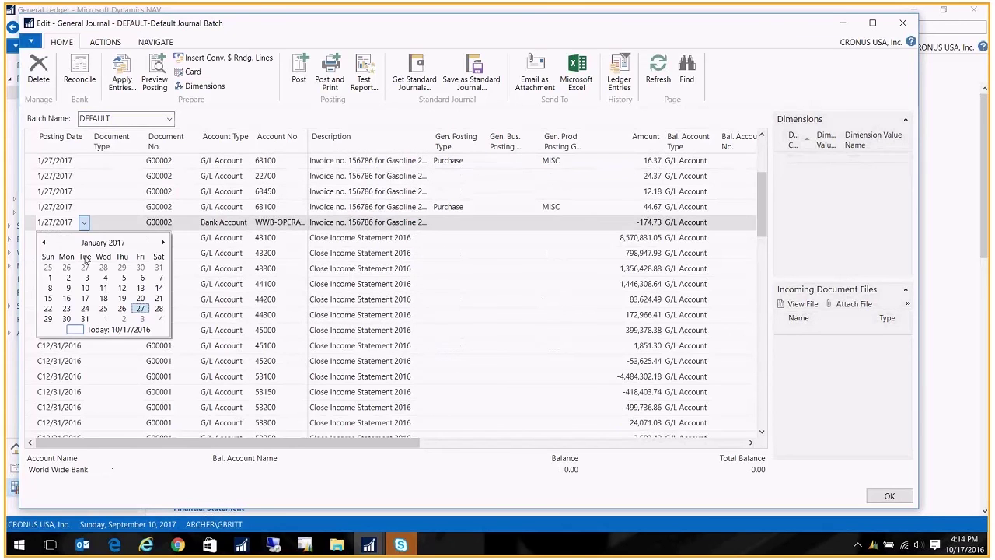
pyautogui.click(43, 218)
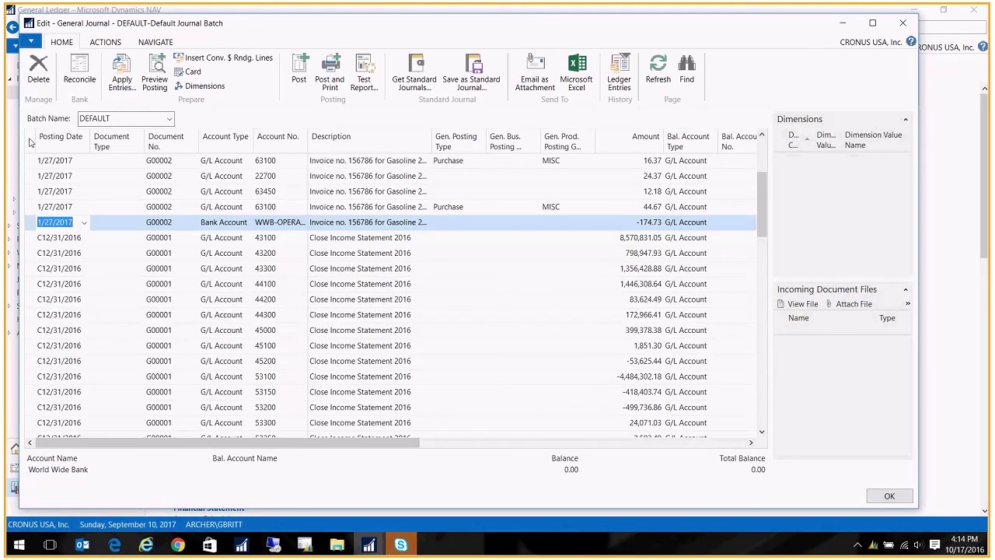
pyautogui.scroll(3, 45, 247)
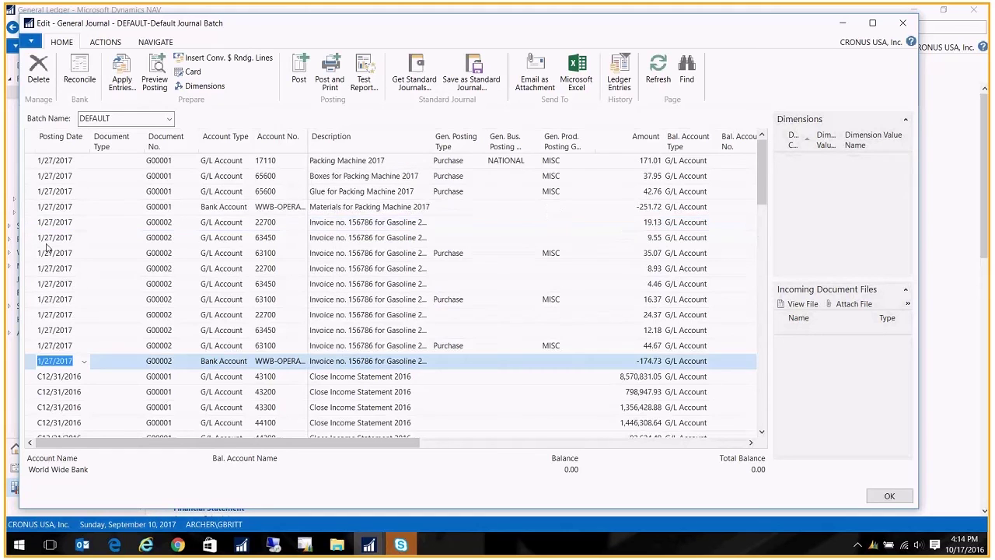
# Step: Delete the 14 journal lines dated 1/27/2017, leaving only the closing lines
pyautogui.click(31, 365)
pyautogui.moveTo(29, 318); pyautogui.dragTo(29, 160)
pyautogui.click(35, 68)
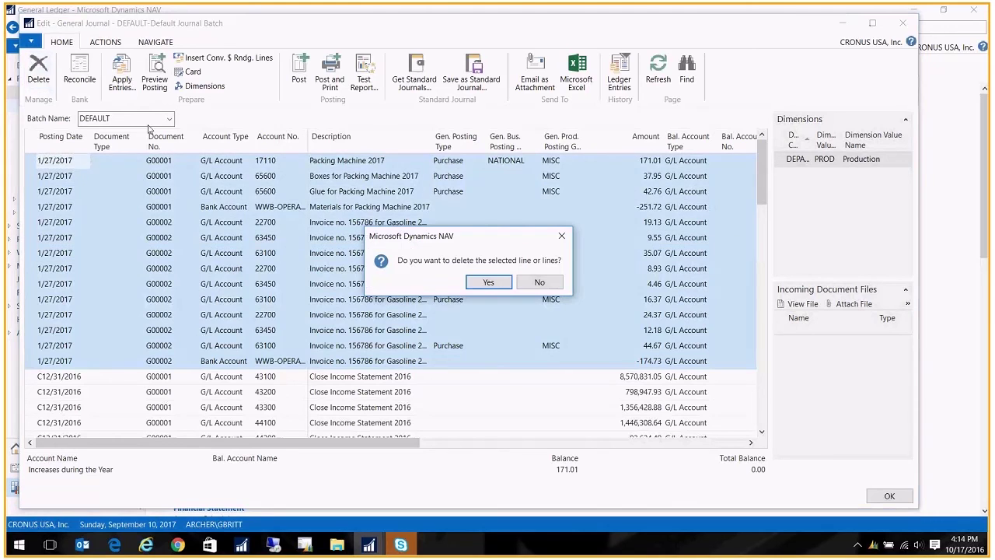
pyautogui.click(488, 282)
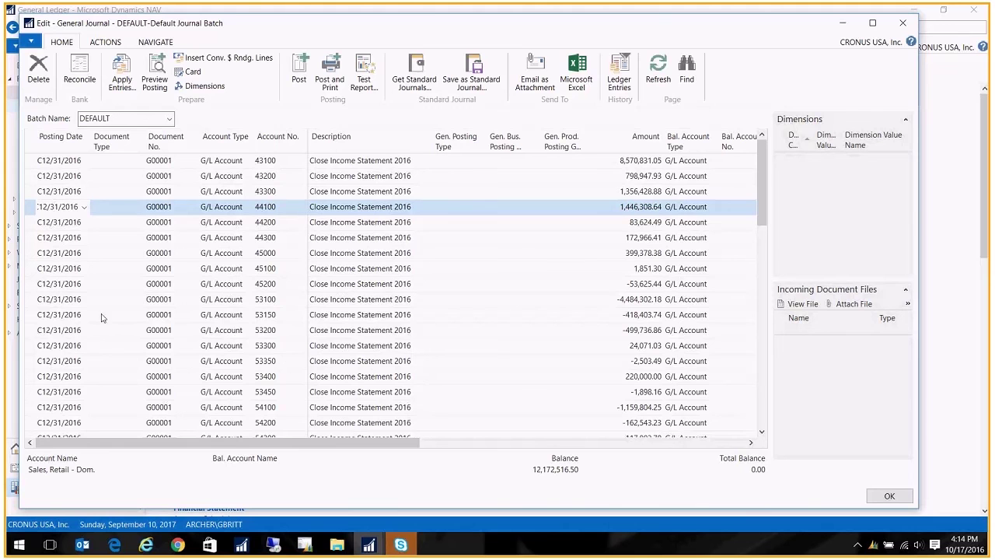
pyautogui.click(67, 241)
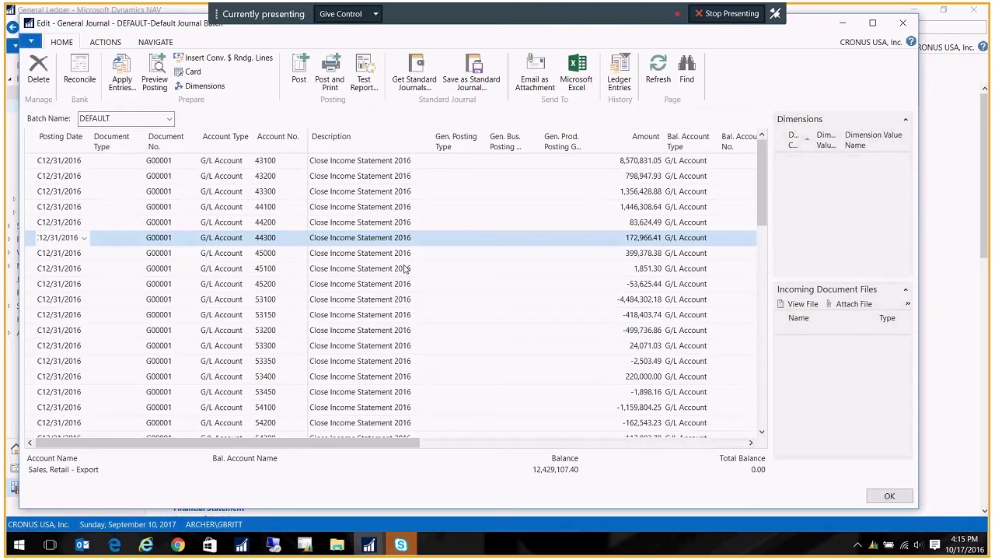
pyautogui.scroll(-4, 404, 269)
pyautogui.click(644, 222)
pyautogui.click(646, 223)
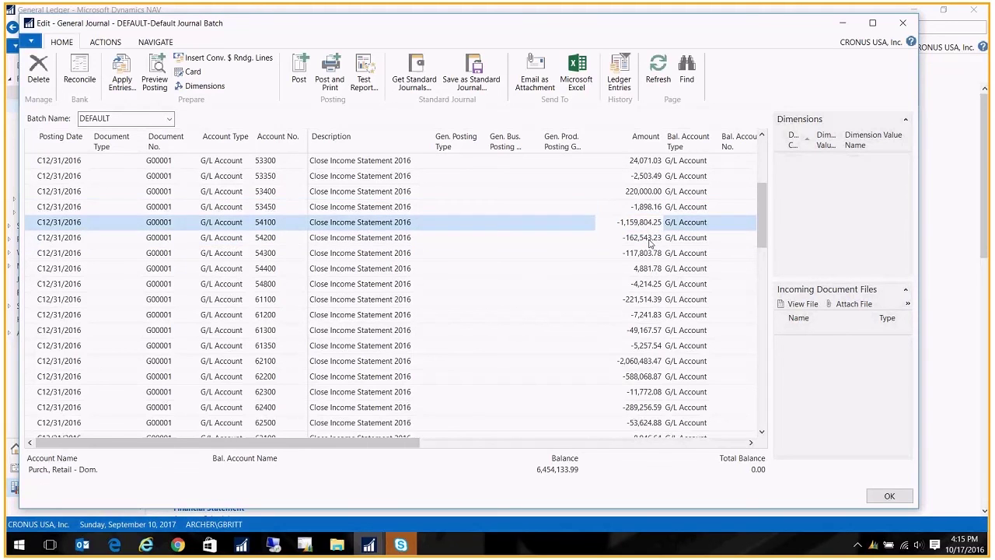
pyautogui.click(650, 241)
pyautogui.scroll(-8, 650, 240)
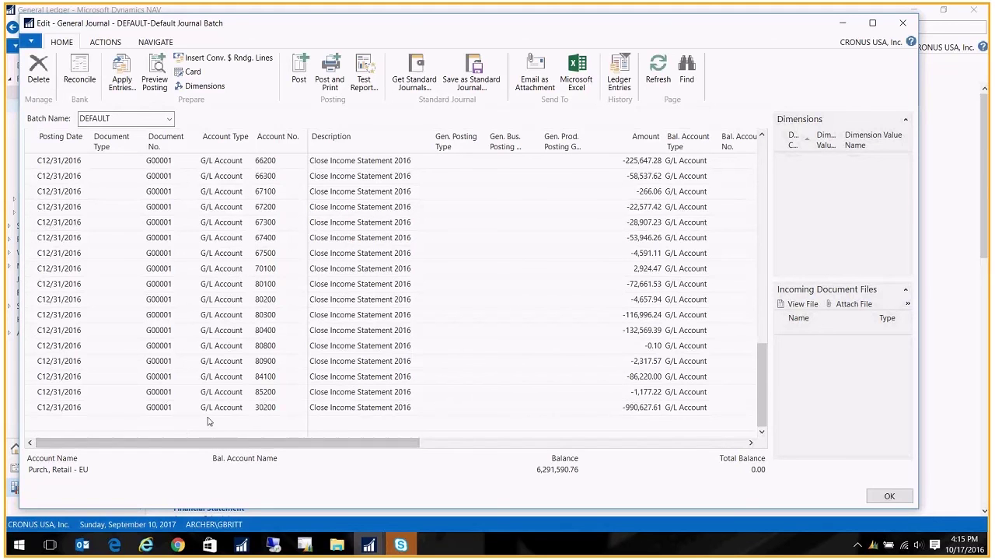
pyautogui.click(27, 413)
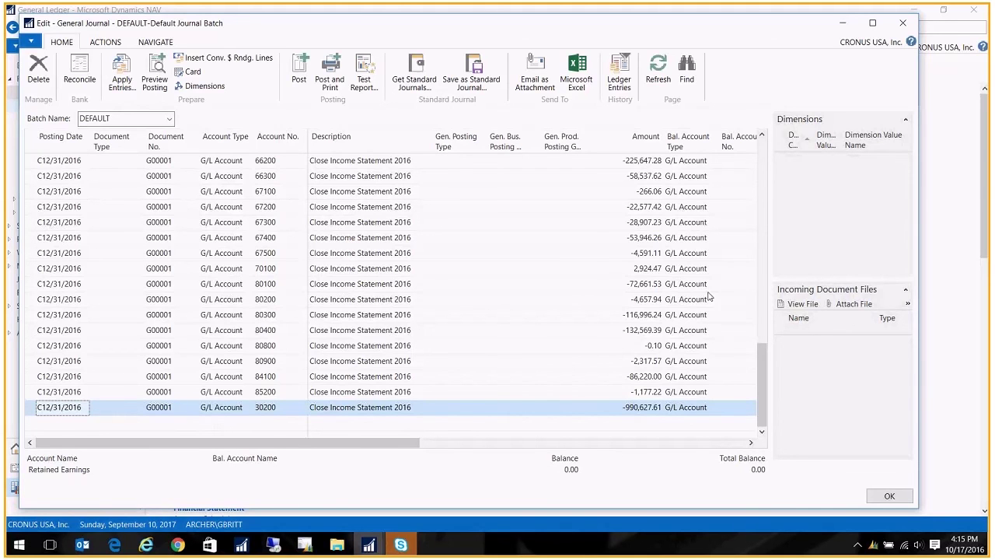
# Step: Post the Close Income Statement 2016 journal lines and close the General Journal
pyautogui.hotkey('ctrl', 'Home')
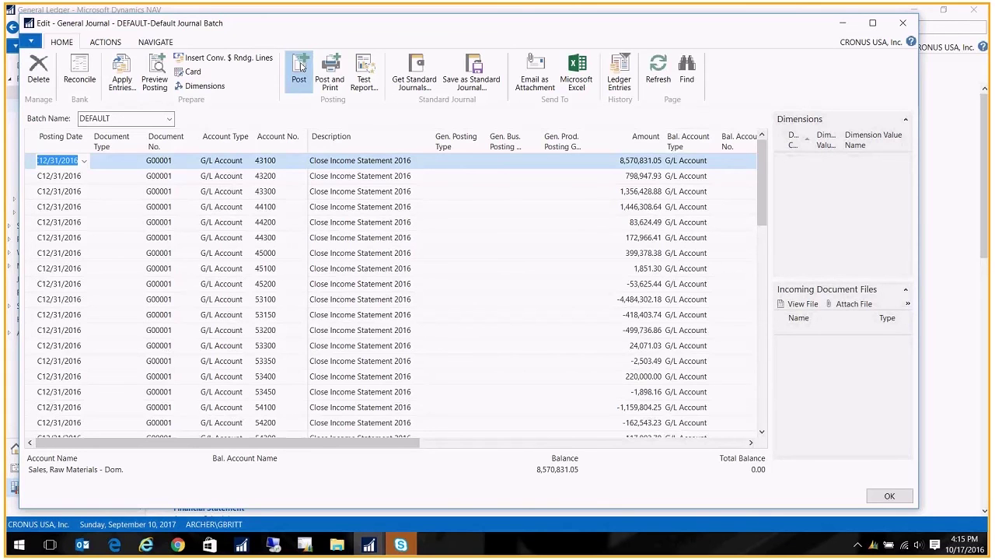
pyautogui.click(300, 68)
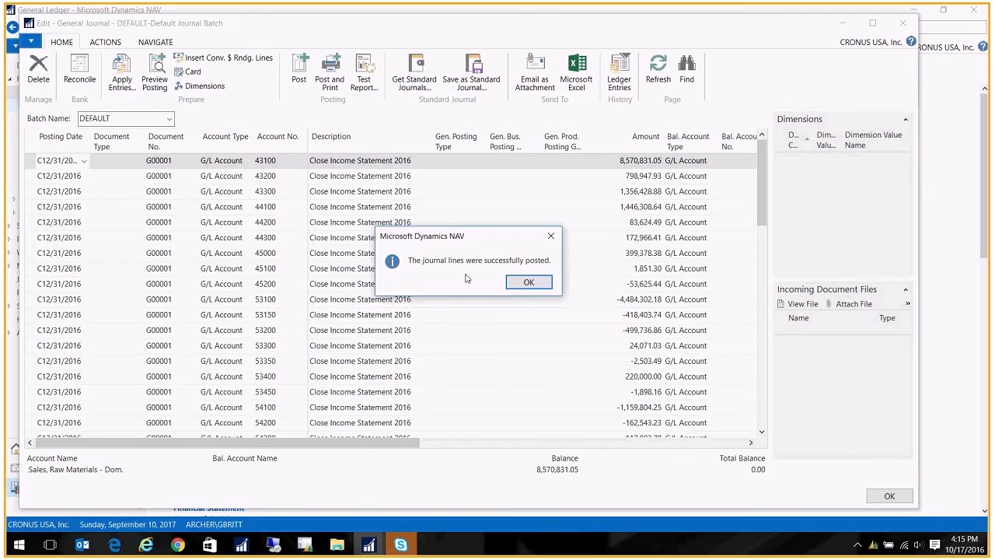
pyautogui.click(514, 282)
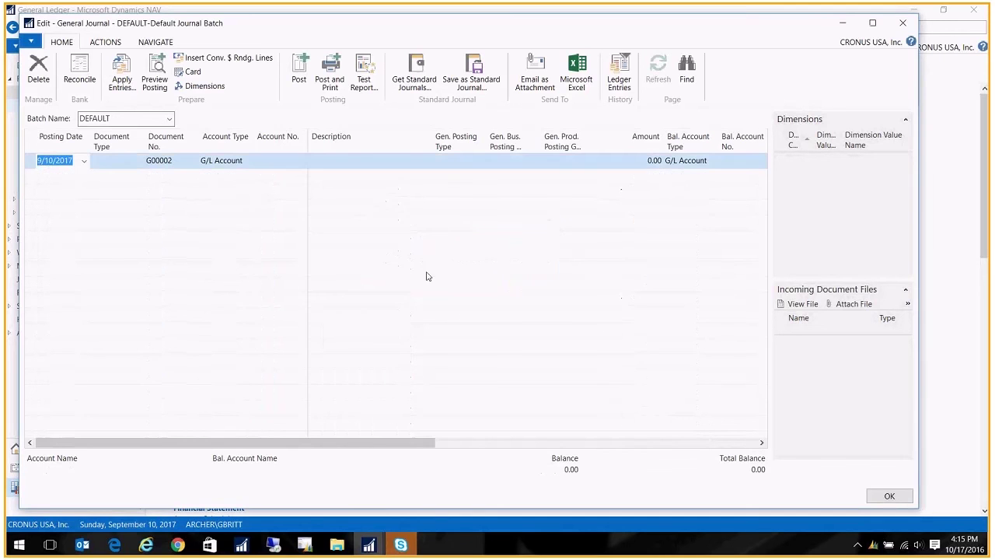
pyautogui.press('Escape')
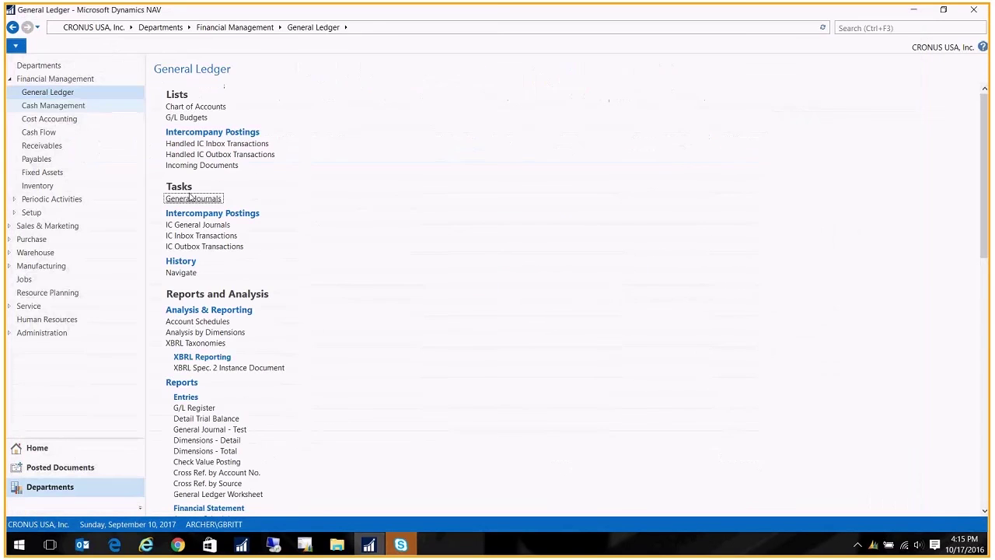
# Step: Navigate from account 30200's Close Income Statement 2016 entry to document G00001's 61 G/L entries
pyautogui.click(46, 93)
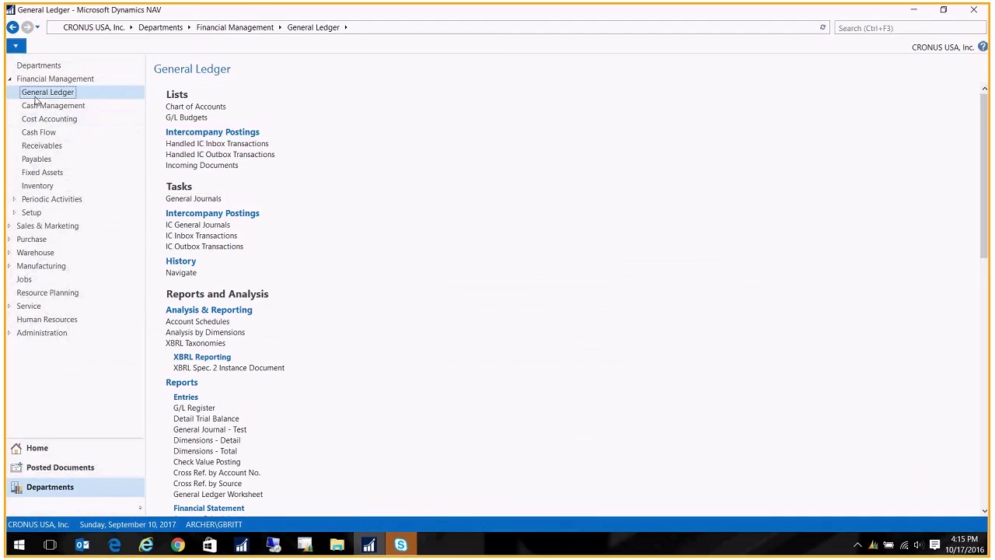
pyautogui.click(195, 106)
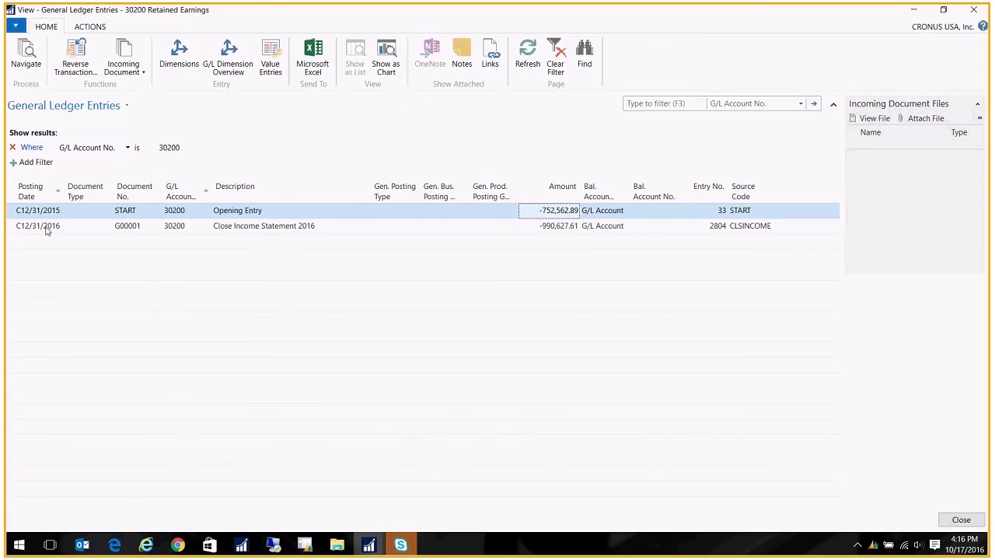
pyautogui.click(45, 227)
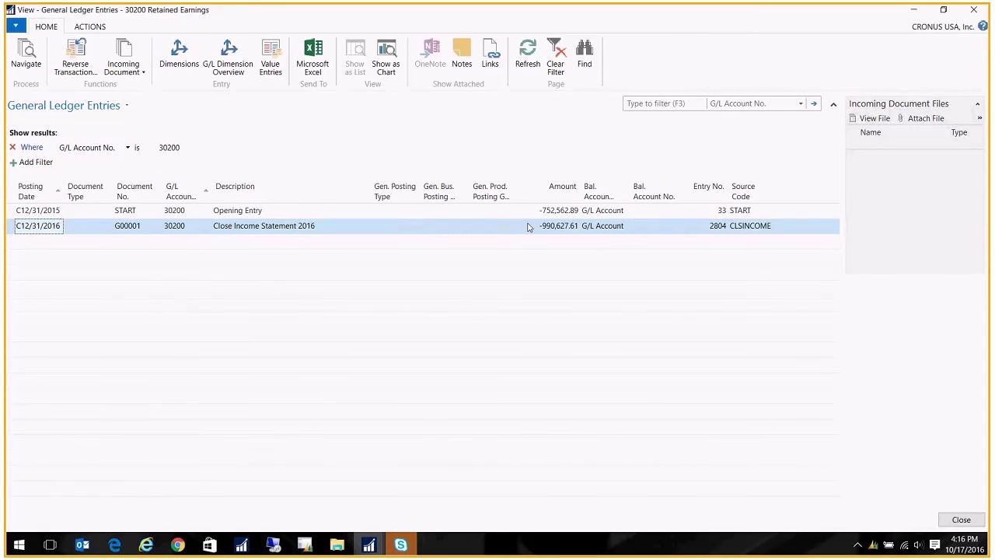
pyautogui.click(123, 228)
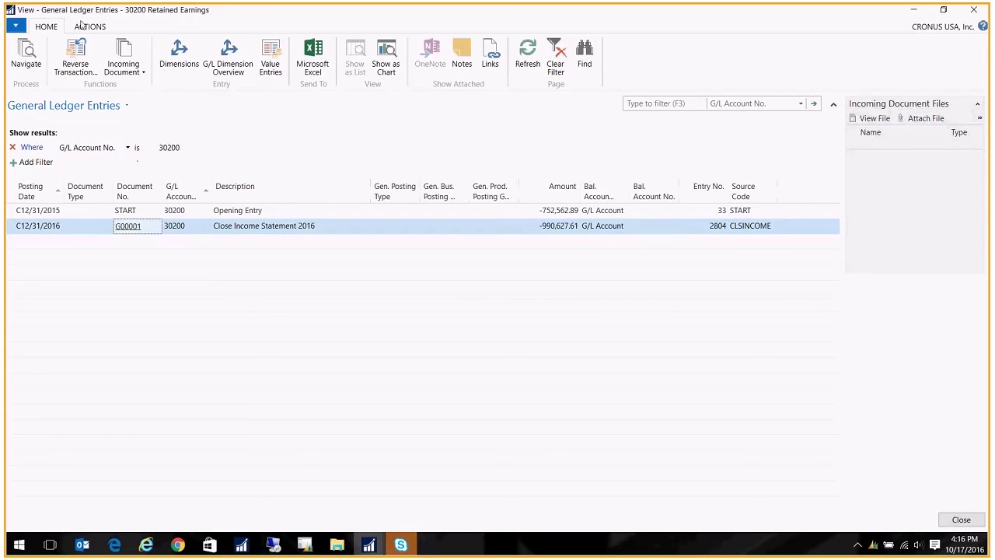
pyautogui.click(26, 55)
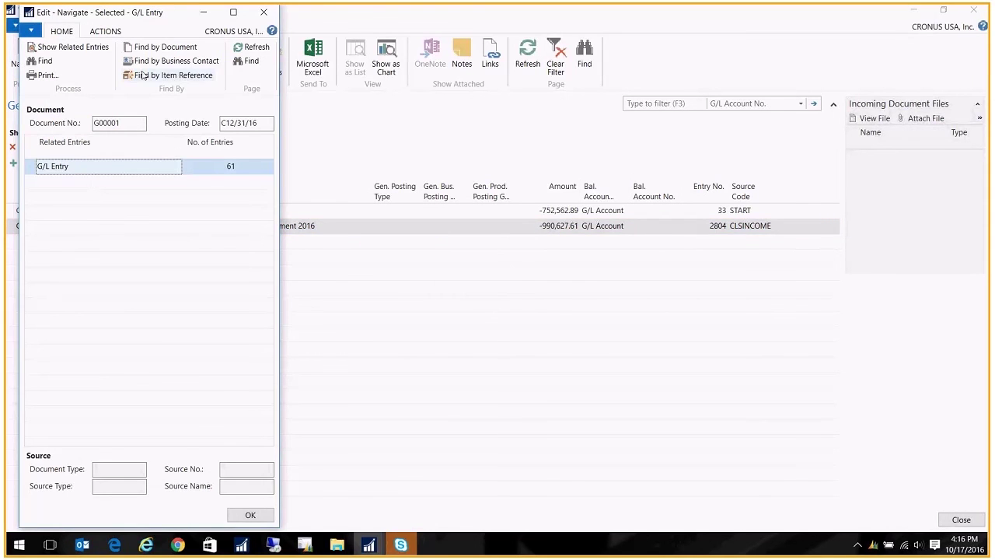
pyautogui.click(73, 48)
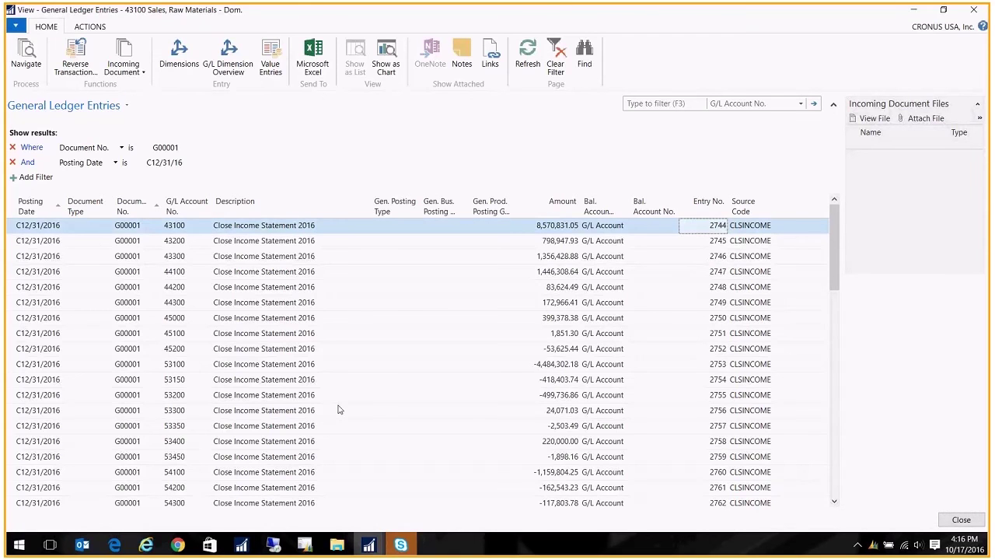
pyautogui.press('Escape')
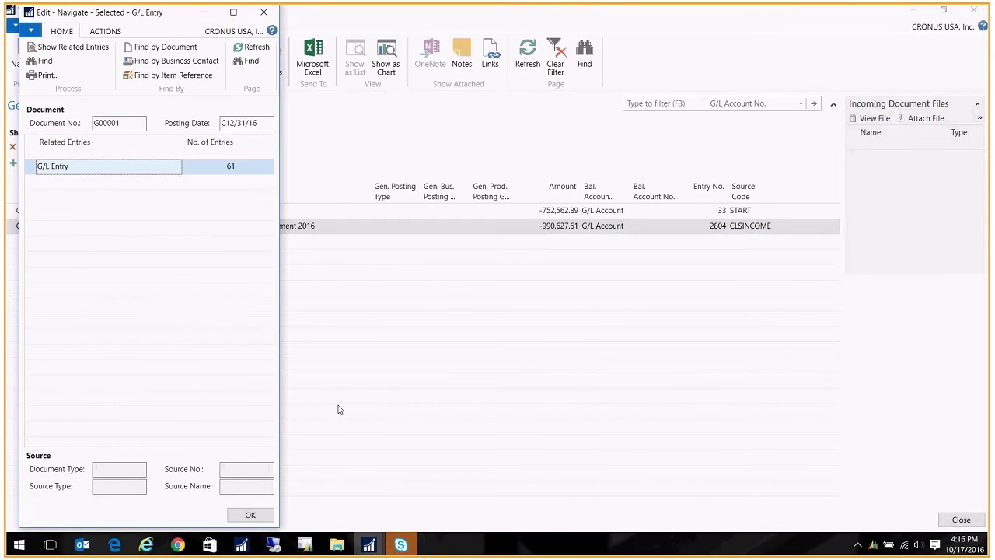